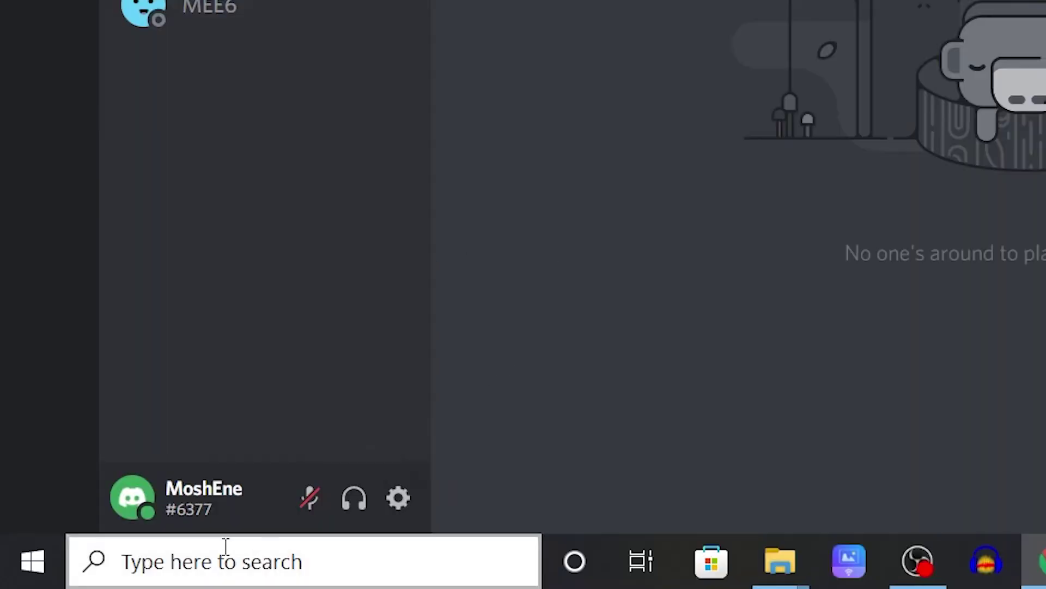
# - Reveal the two-factor backup codes in User Settings by confirming the saved account password
pyautogui.click(197, 545)
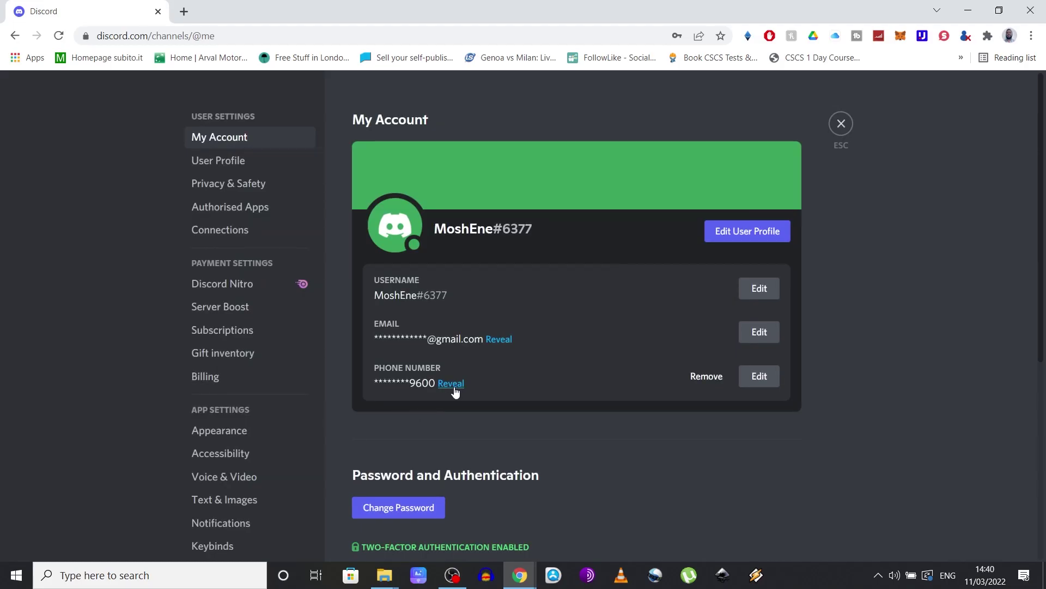
pyautogui.scroll(-5, 461, 388)
pyautogui.click(468, 339)
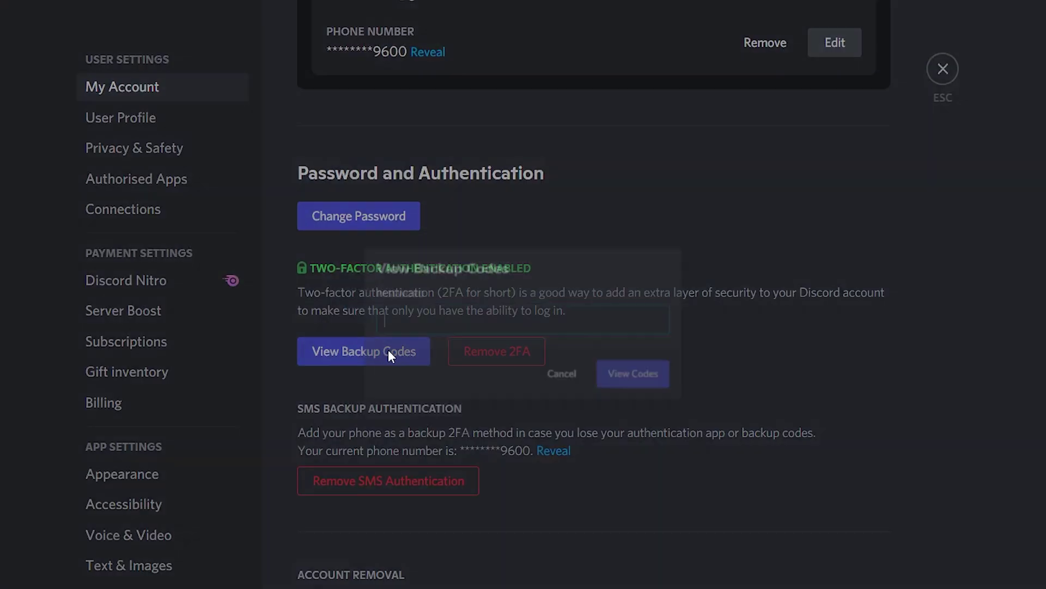
pyautogui.click(610, 325)
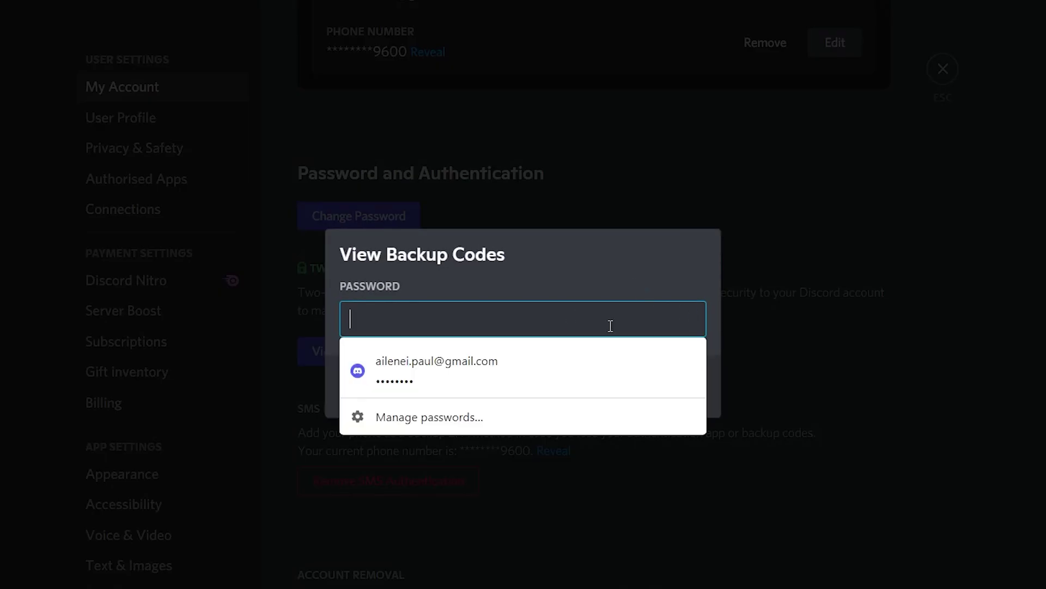
pyautogui.click(549, 367)
pyautogui.click(679, 393)
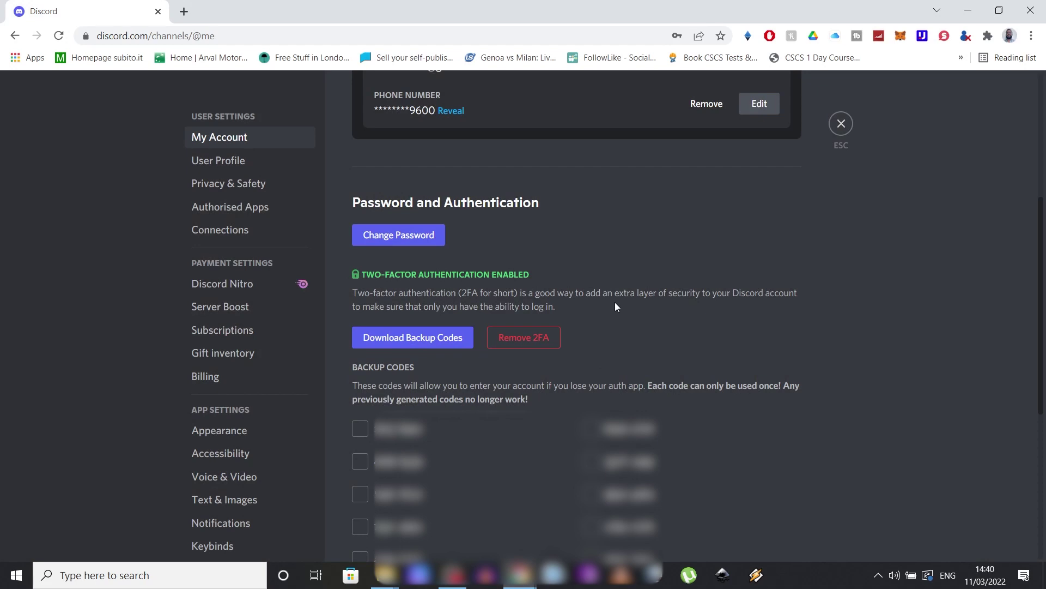
pyautogui.scroll(-1, 615, 303)
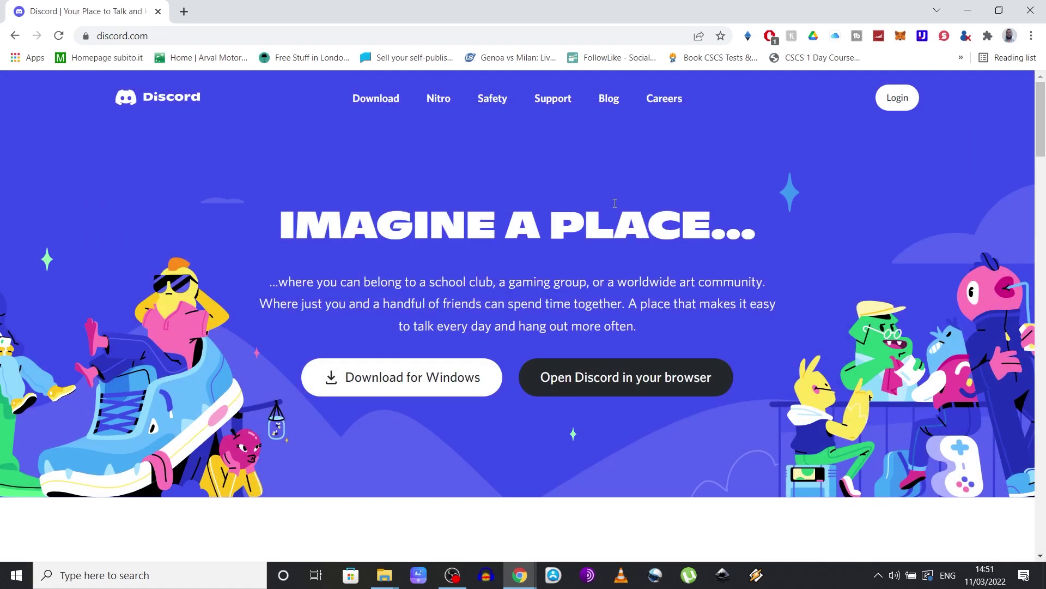
# - Log in at discord.com with the autofilled email and password to reach the 2FA prompt
pyautogui.click(586, 31)
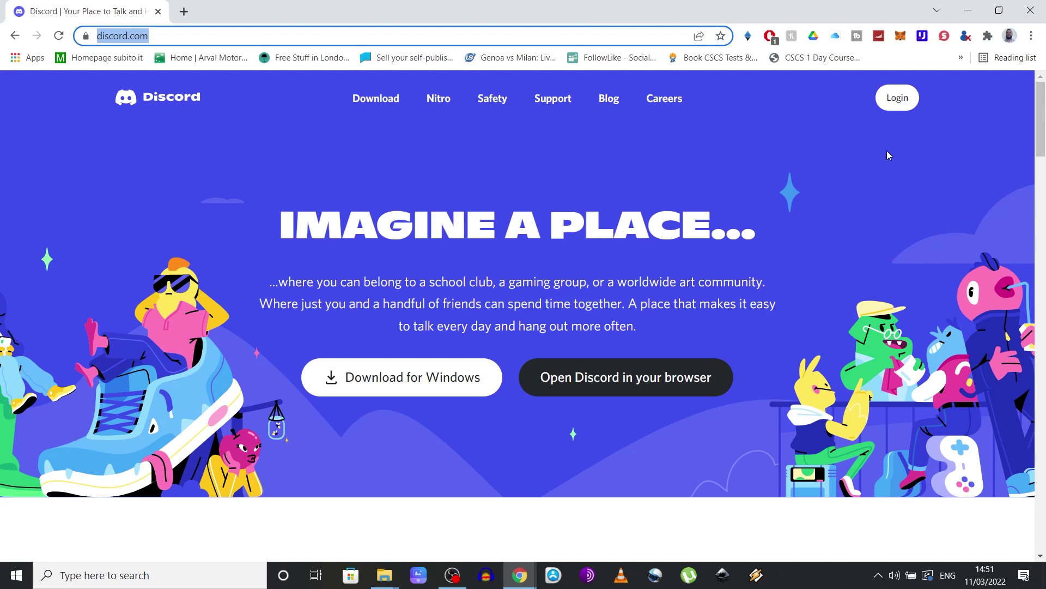
pyautogui.click(896, 99)
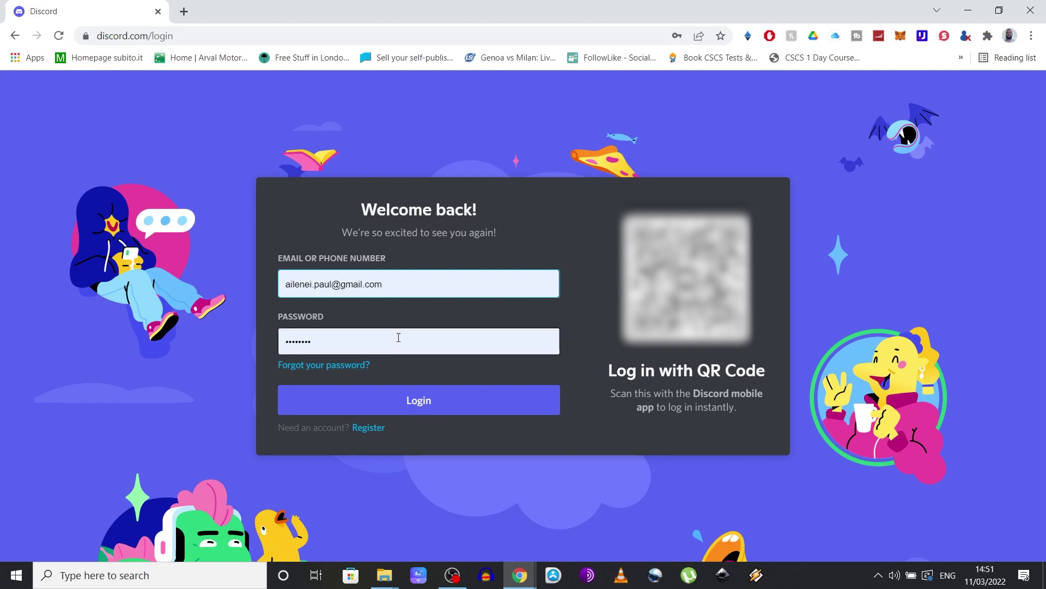
pyautogui.click(429, 402)
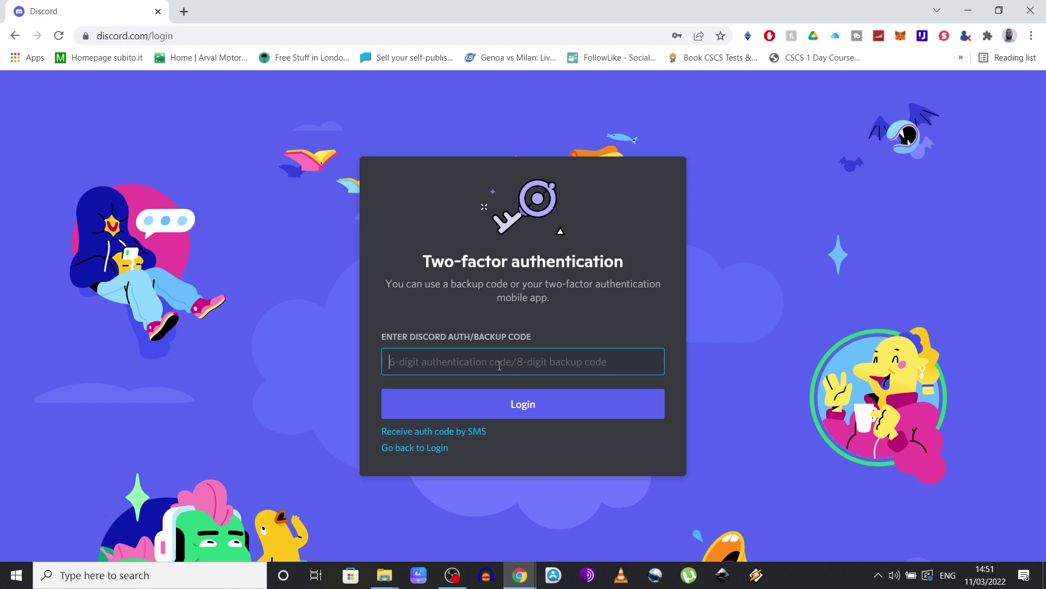
# - Request the authentication code by SMS and enter the received code to sign in
pyautogui.click(459, 432)
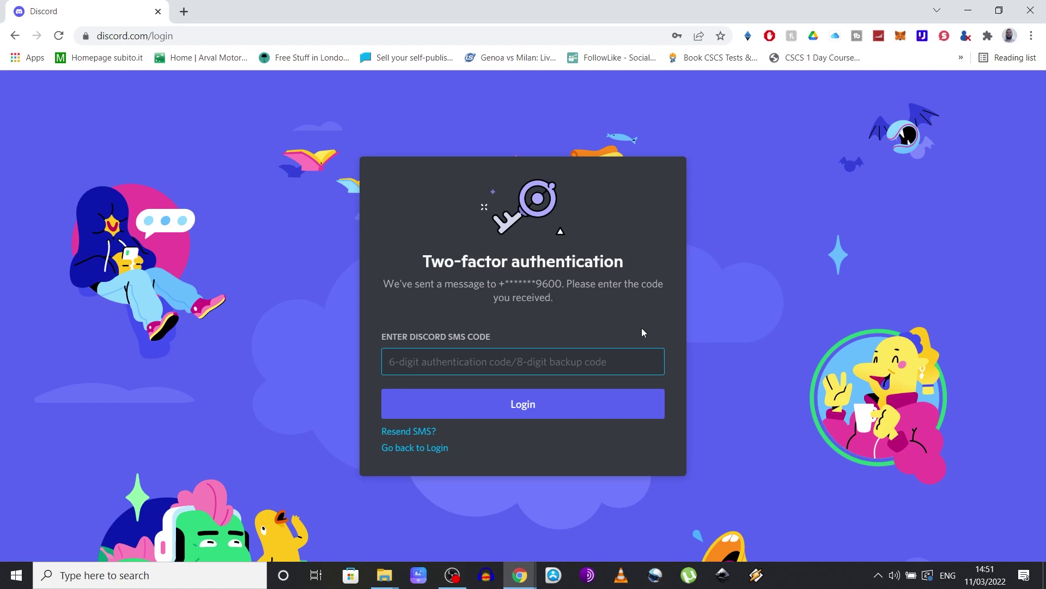
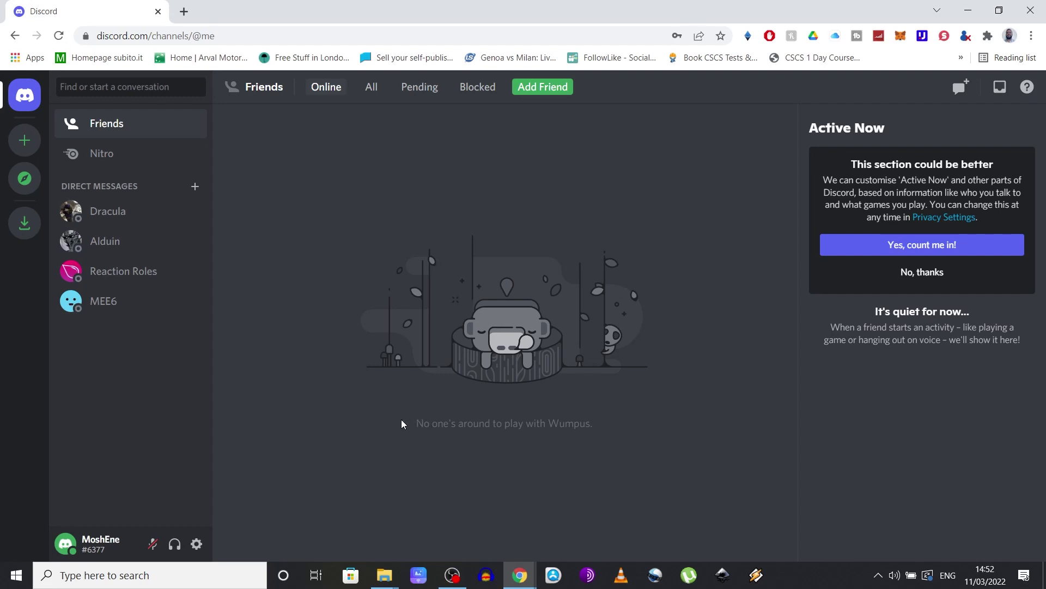
# - Scroll My Account settings to review two-factor authentication and SMS backup authentication
pyautogui.click(196, 543)
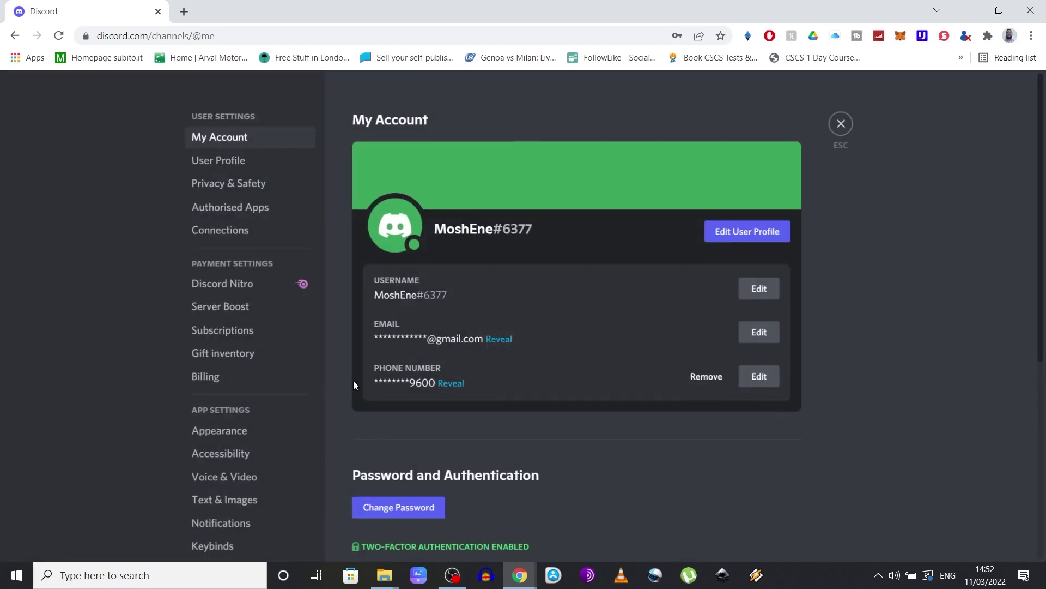
pyautogui.scroll(-4, 522, 310)
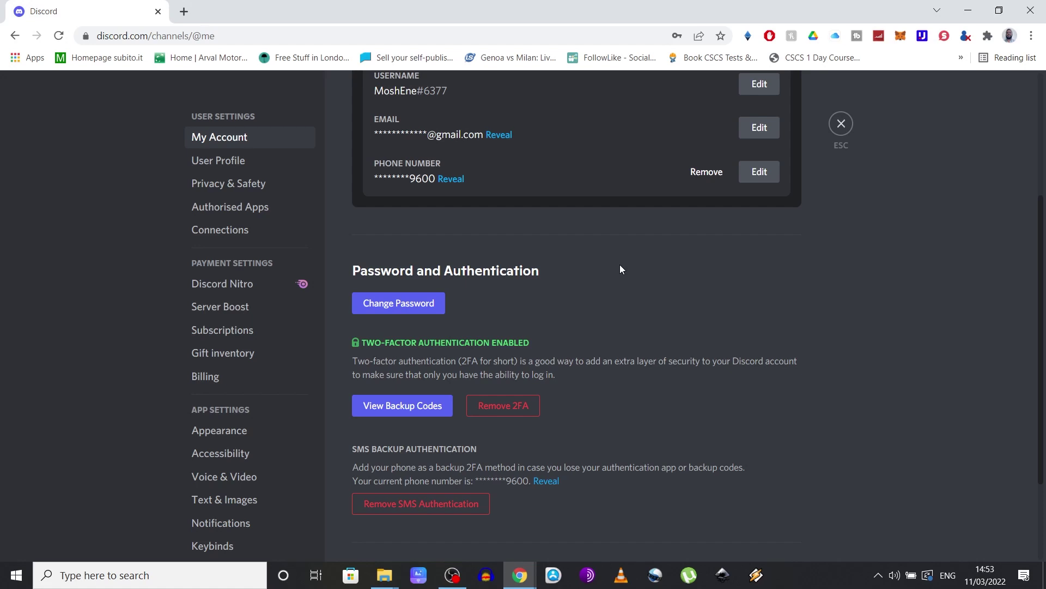
pyautogui.scroll(-3, 620, 264)
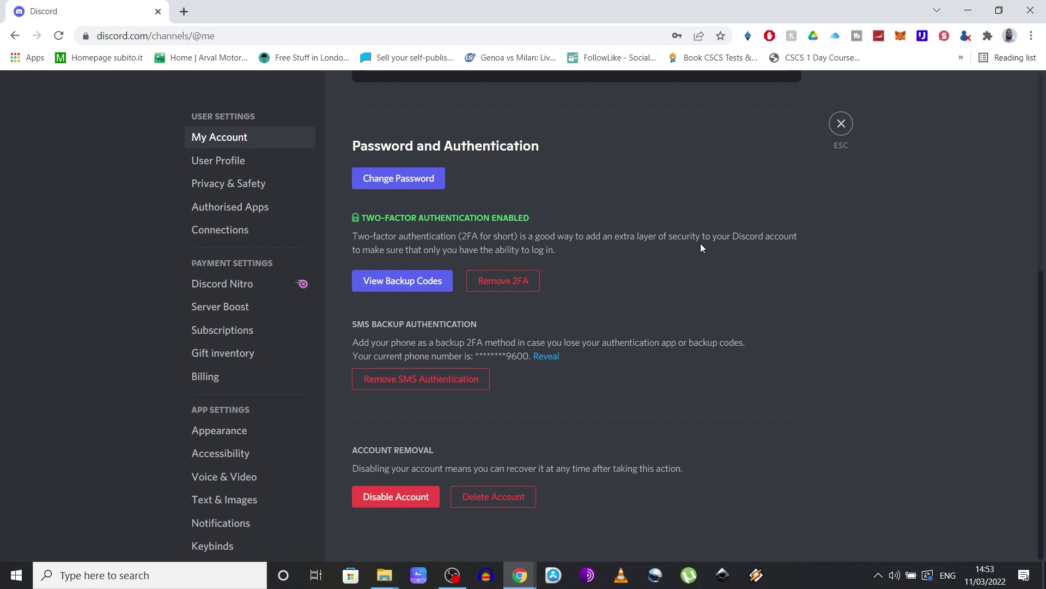
pyautogui.scroll(5, 700, 248)
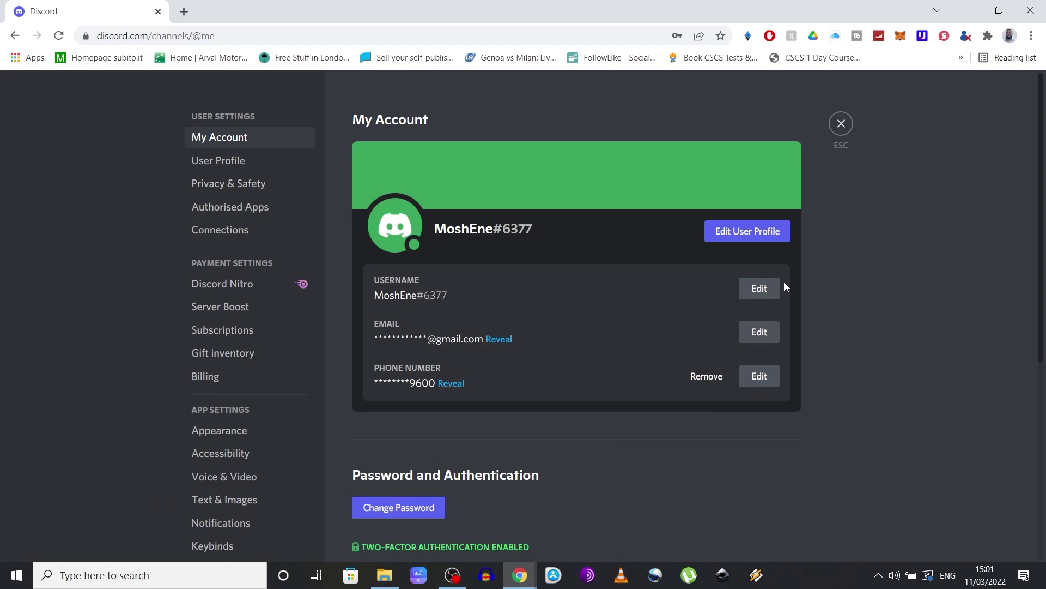
pyautogui.scroll(-1, 690, 226)
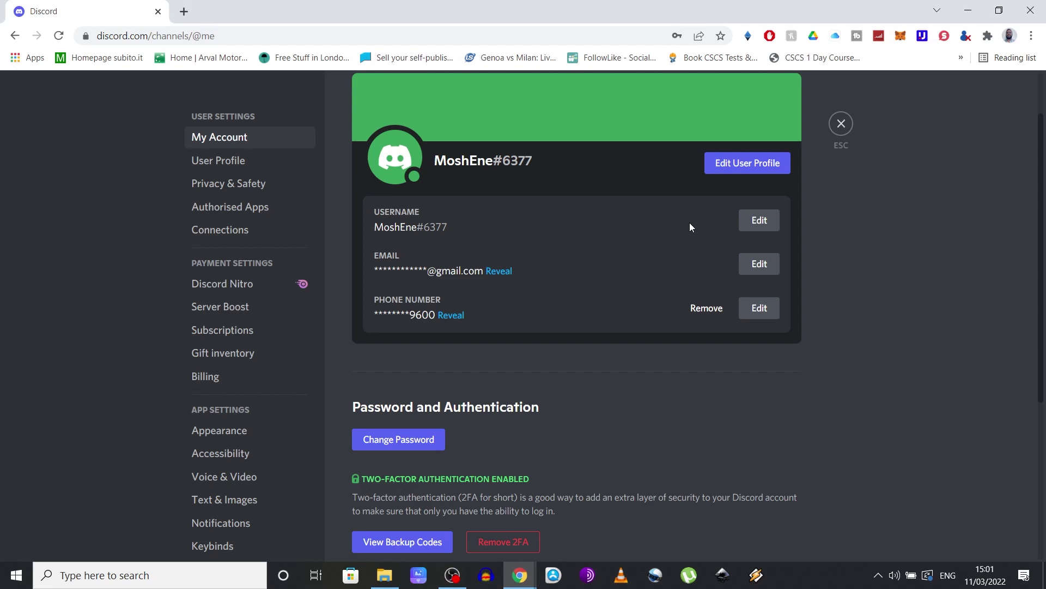
pyautogui.scroll(-3, 773, 266)
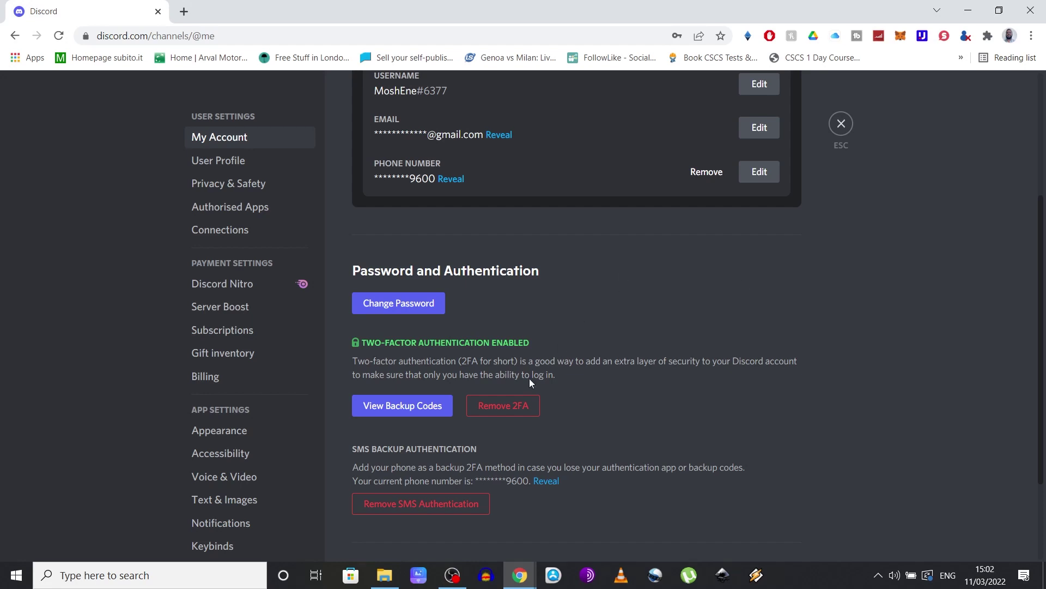
# - Search This PC for 'discord backup', open discord_backup_codes from Downloads, and select its code lines
pyautogui.click(384, 575)
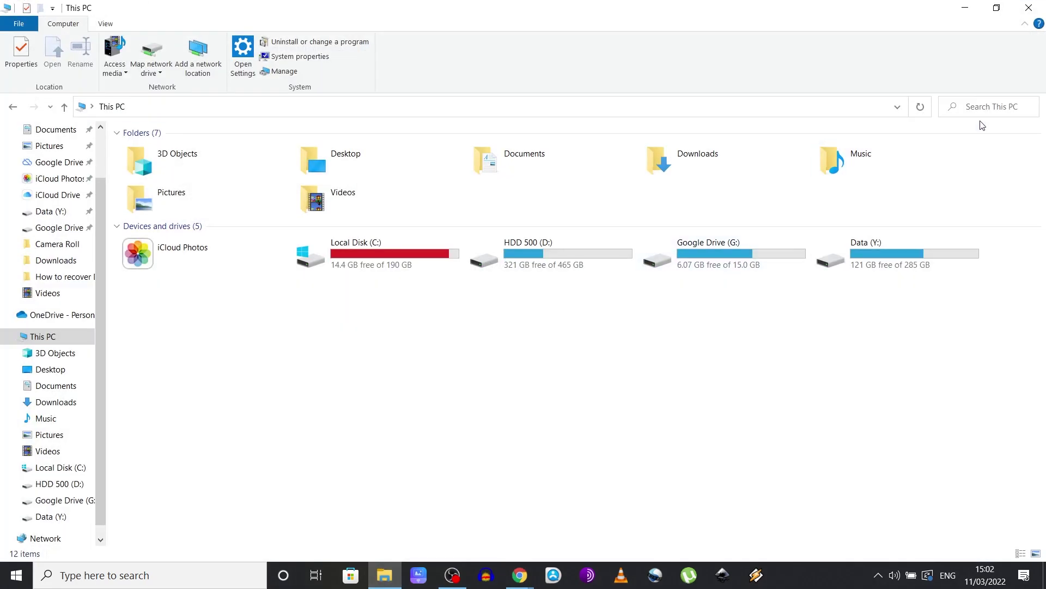
pyautogui.click(984, 107)
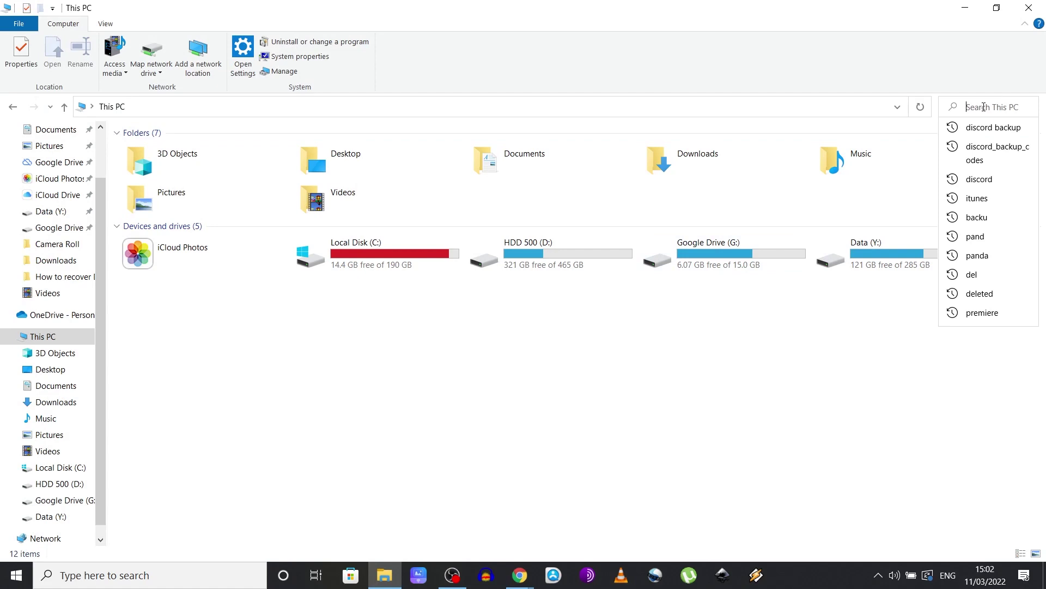
pyautogui.write('discord bac')
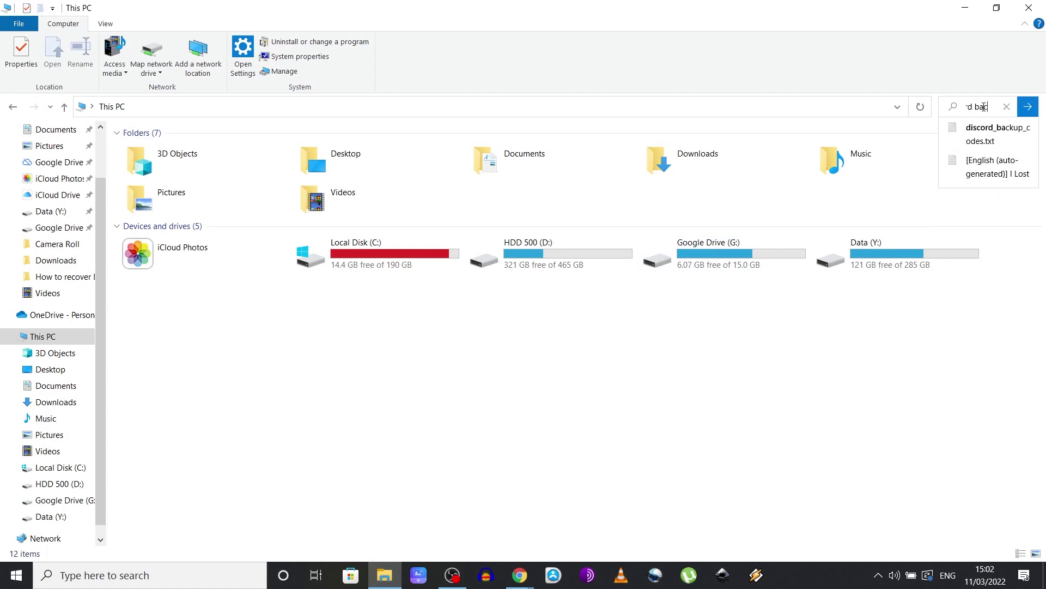
pyautogui.write('kup')
pyautogui.press('Return')
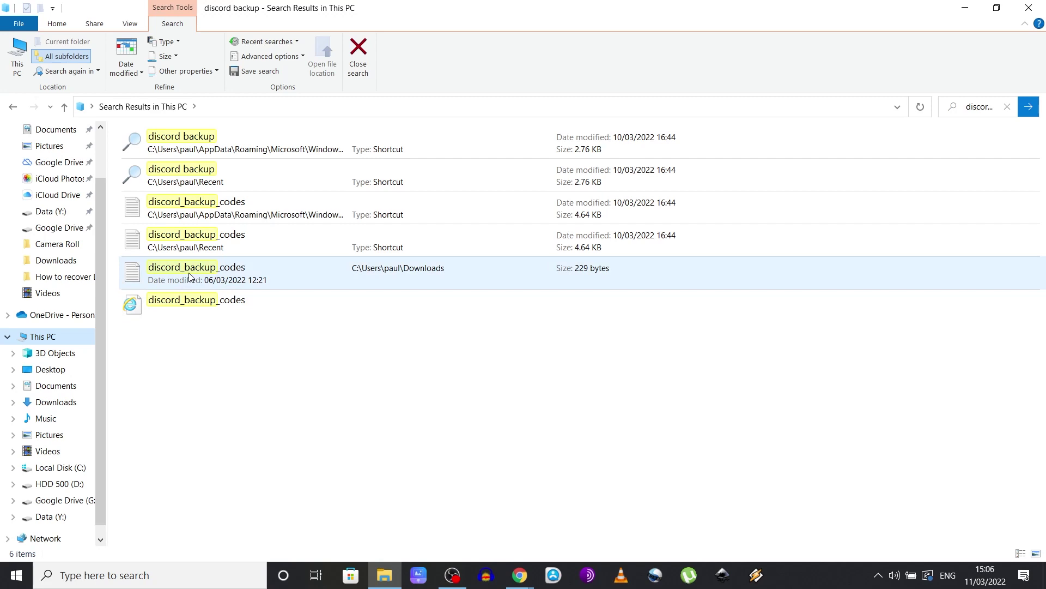
pyautogui.doubleClick(222, 281)
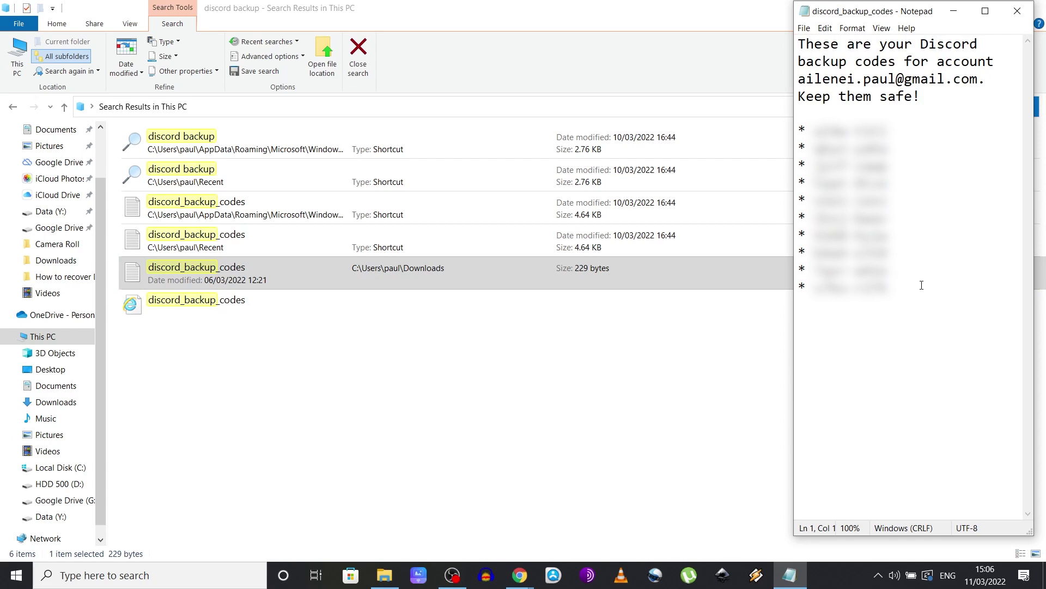
pyautogui.moveTo(939, 283)
pyautogui.mouseDown()
pyautogui.moveTo(807, 221)
pyautogui.moveTo(806, 144)
pyautogui.mouseUp()
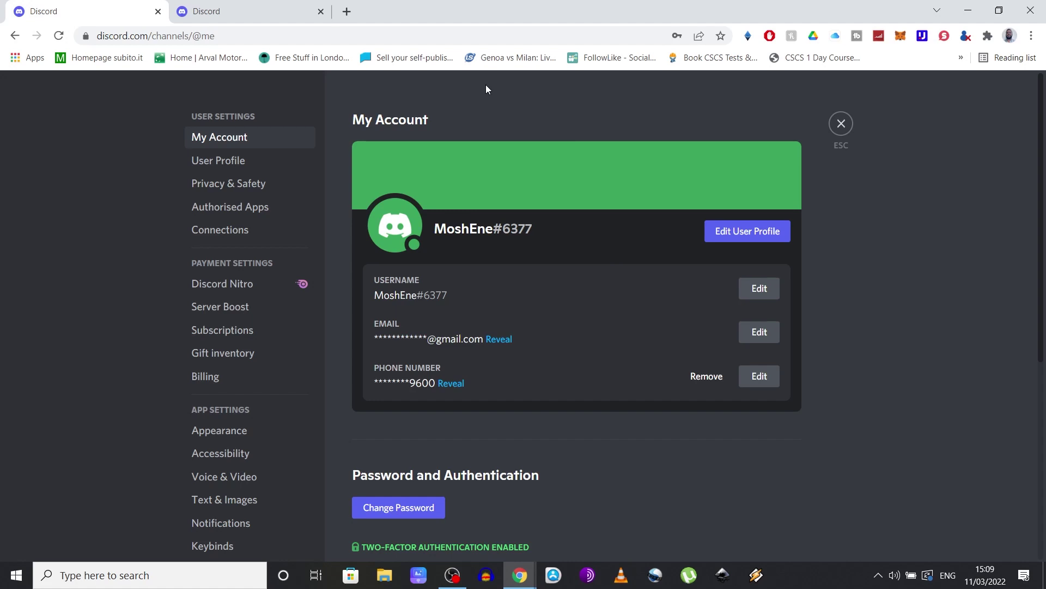
# - Go from the Help Center to the 'Submit a request' form, leaving the request topic unchosen
pyautogui.click(280, 5)
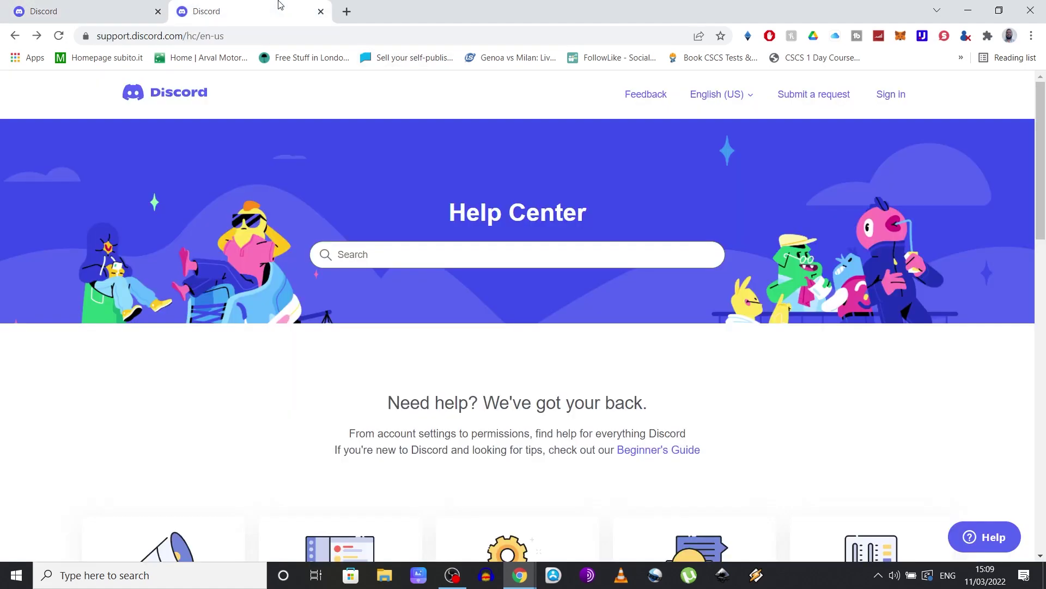
pyautogui.click(428, 33)
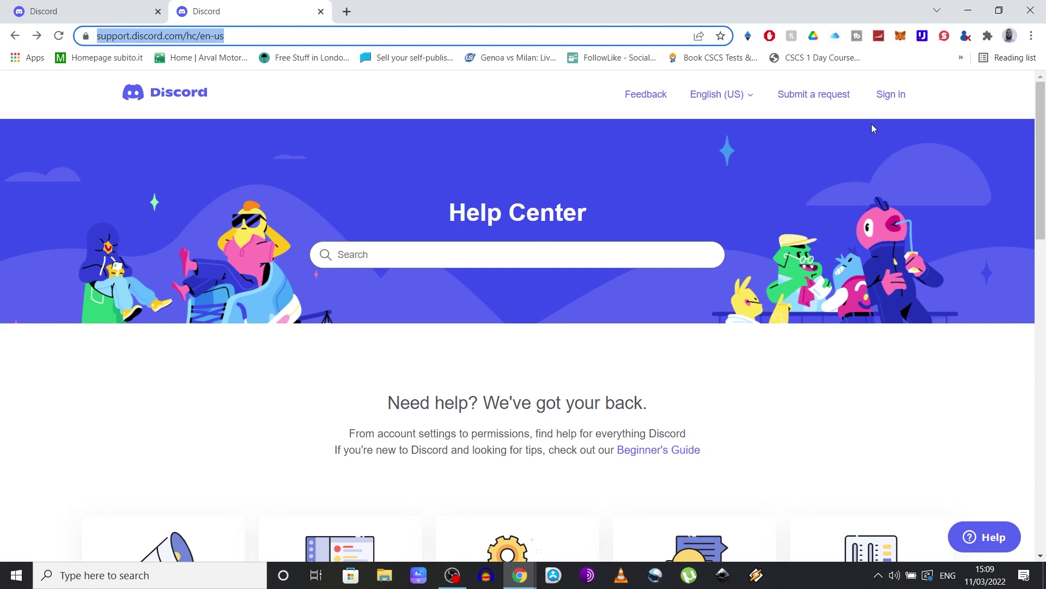
pyautogui.click(811, 97)
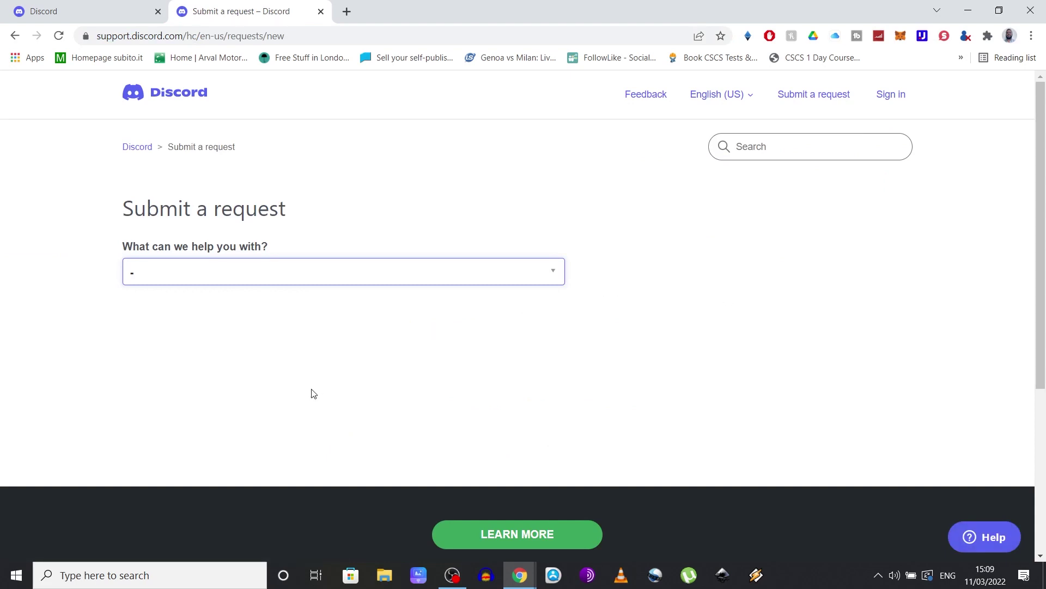
pyautogui.click(360, 279)
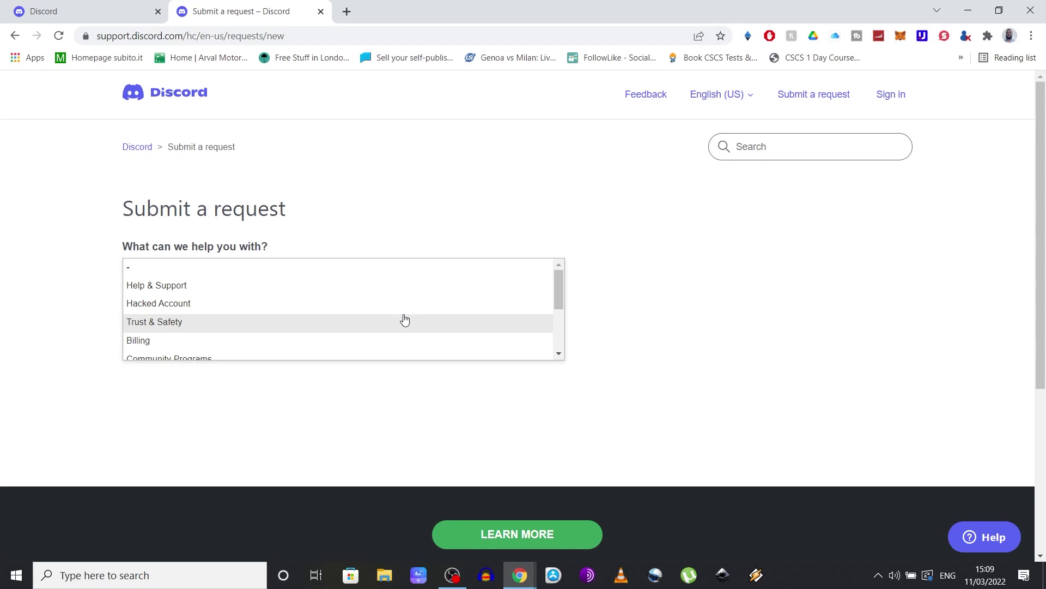
pyautogui.click(482, 197)
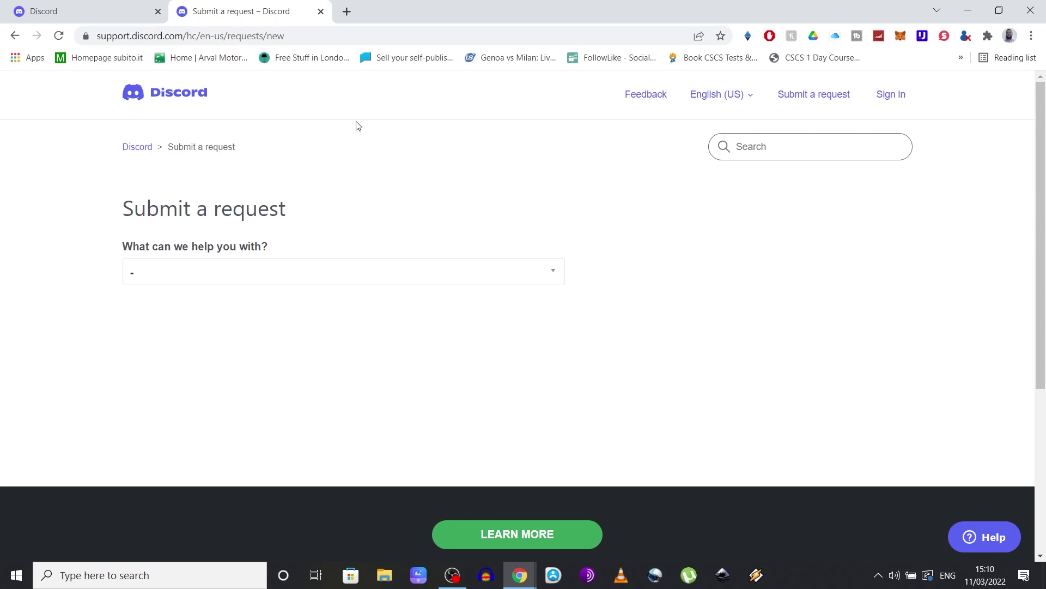
# - Return to the first tab with Discord's My Account settings
pyautogui.click(136, 4)
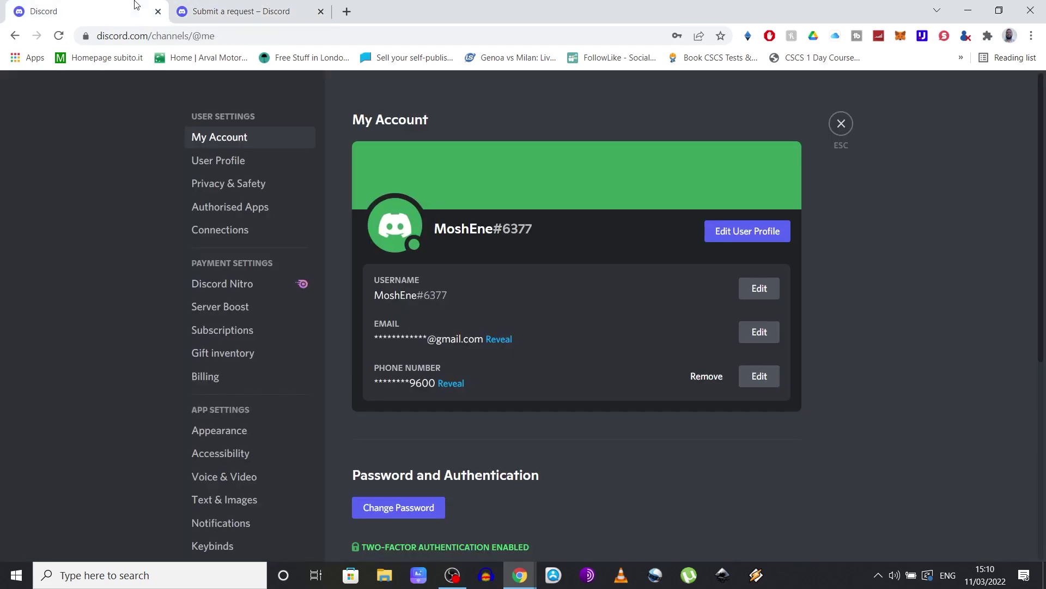